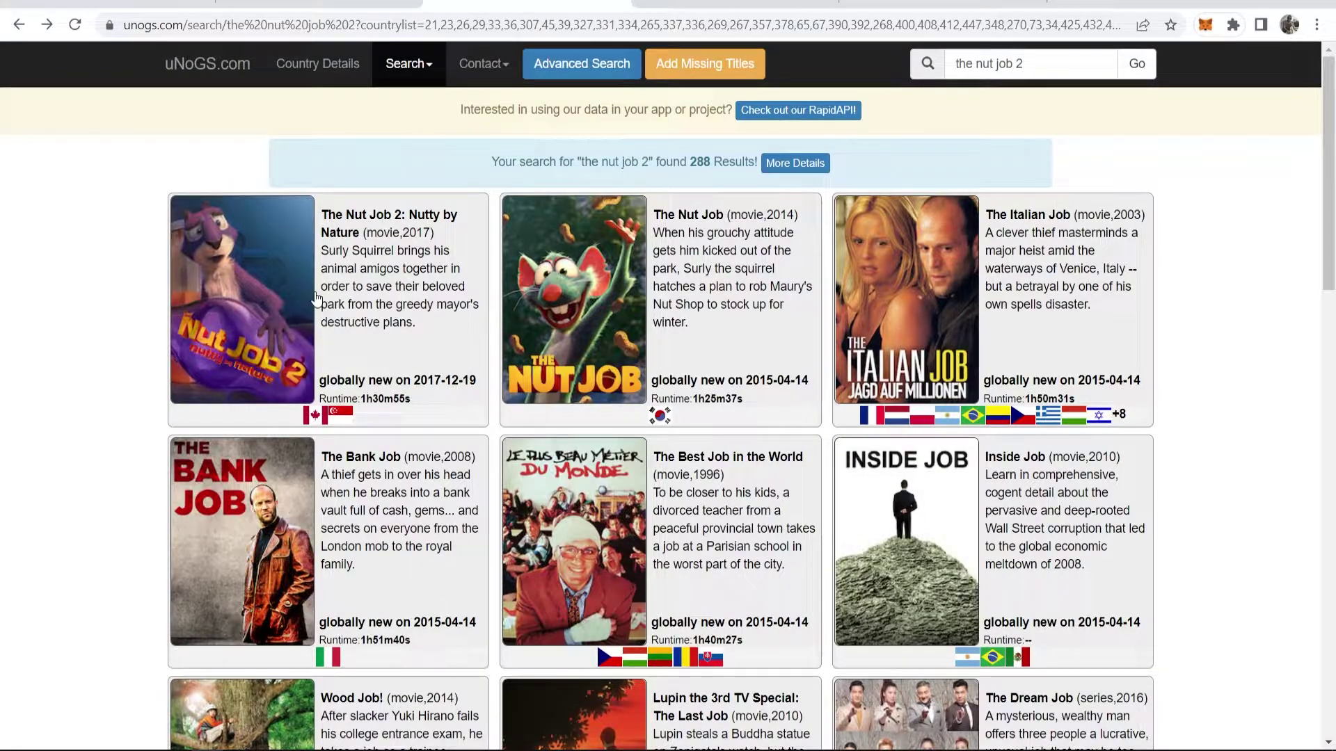
# Step: Confirm in uNoGS that The Nut Job 2: Nutty by Nature streams only in Canada and Singapore
pyautogui.click(299, 281)
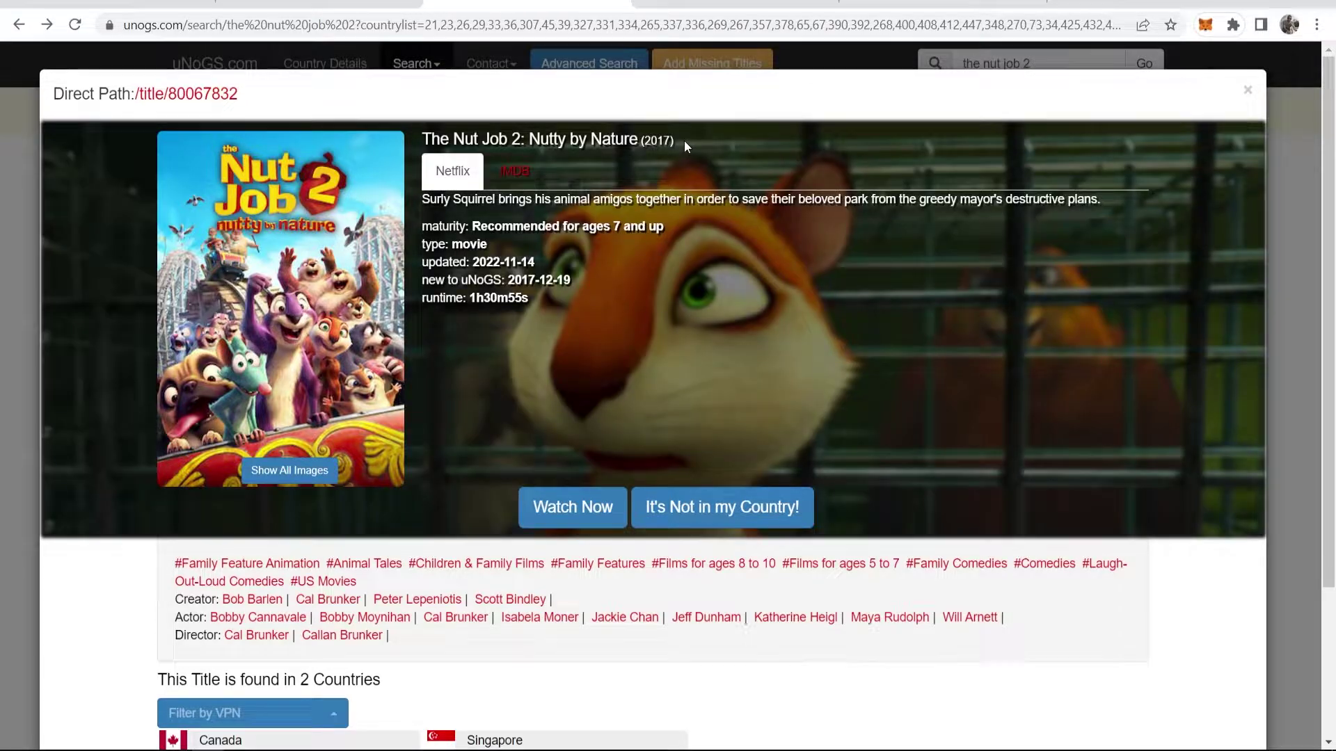
pyautogui.moveTo(683, 142); pyautogui.dragTo(422, 139)
pyautogui.click(641, 167)
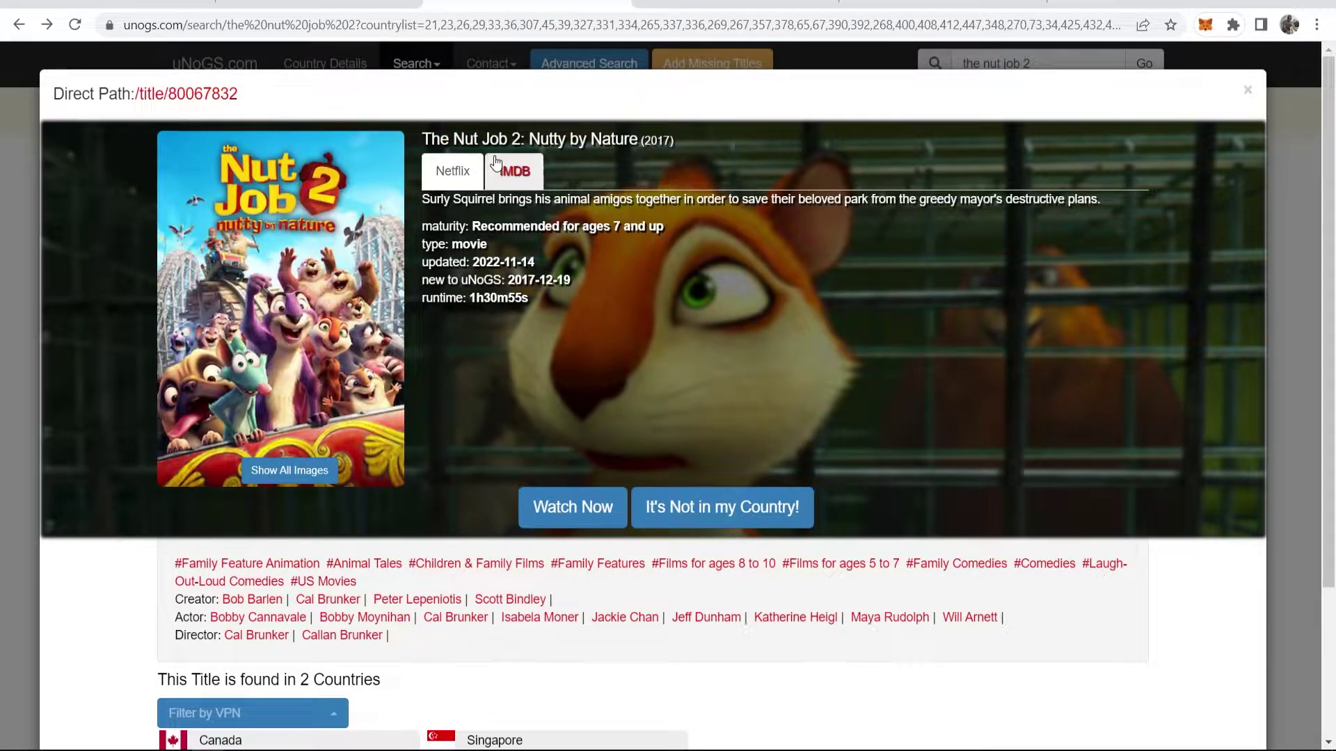
pyautogui.scroll(-2, 649, 176)
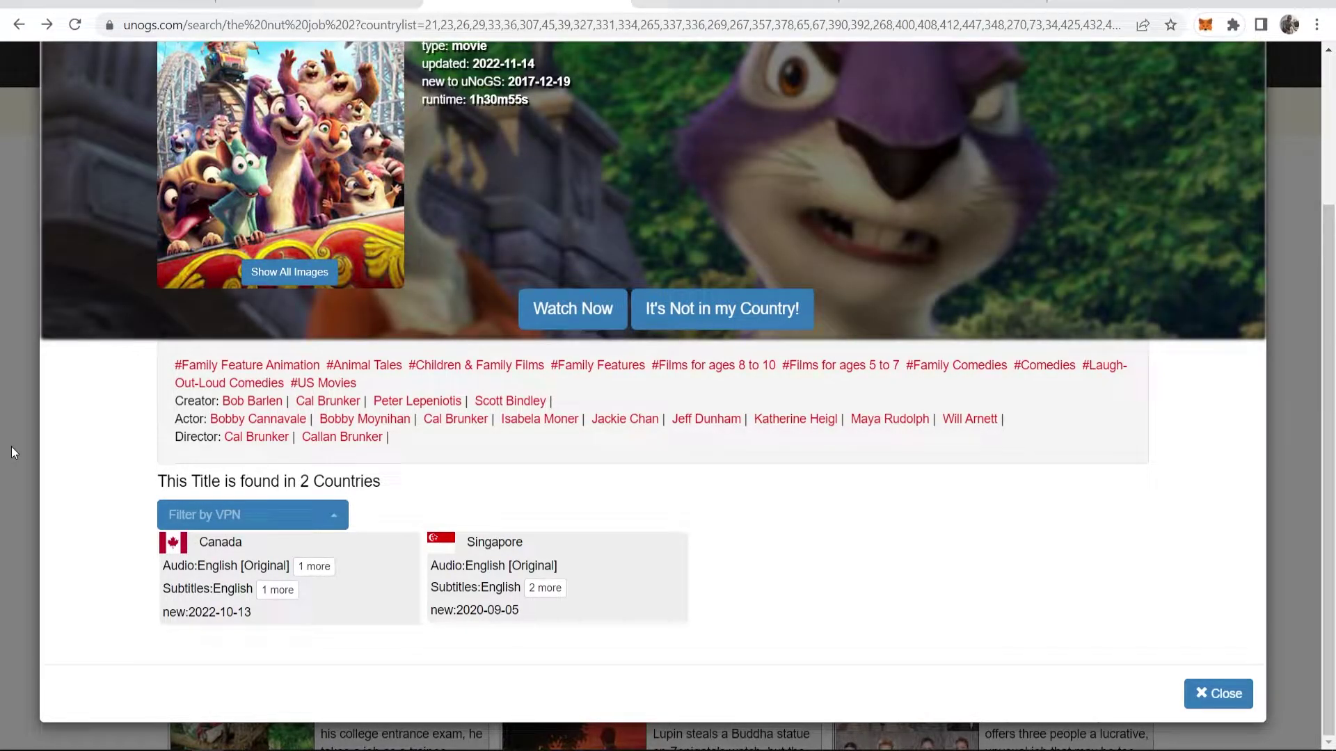
pyautogui.hotkey('ctrl', 'Tab')
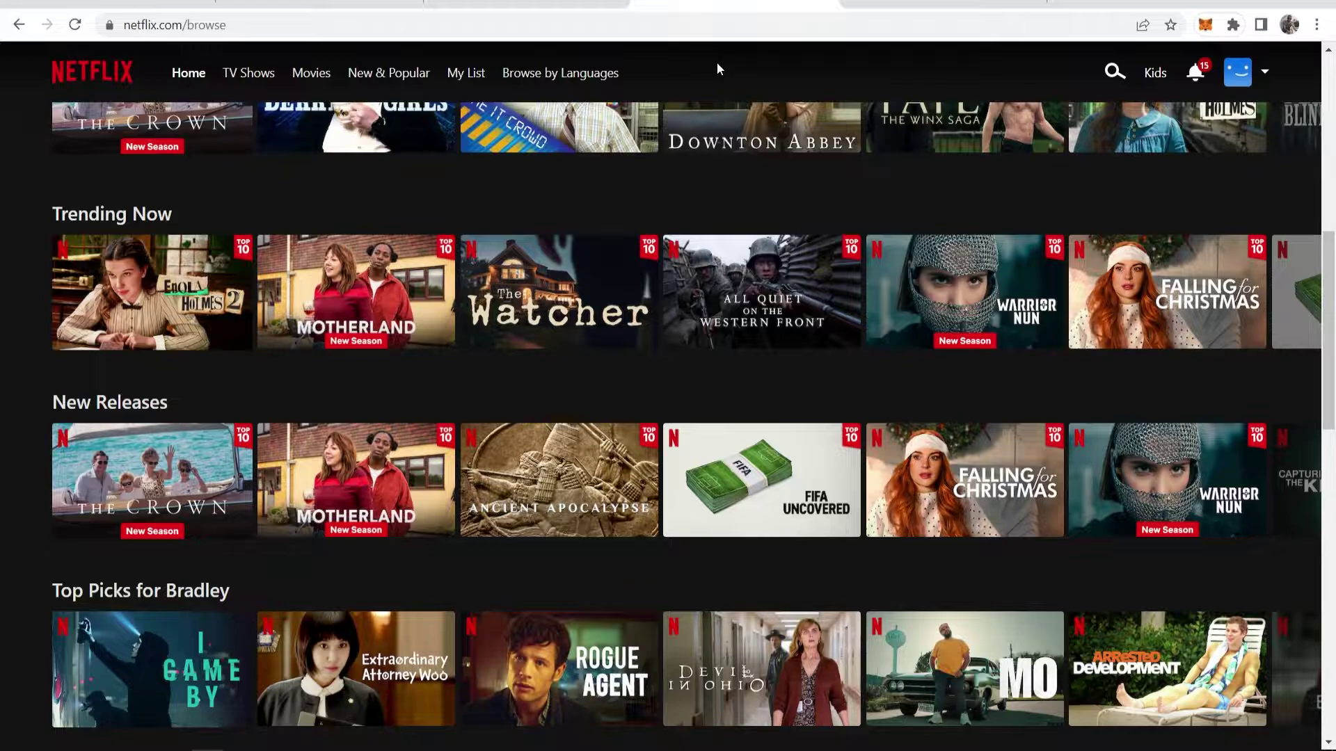
# Step: Switch from Netflix to the ExpressVPN knowledgebase tab, then reveal the desktop
pyautogui.click(939, 4)
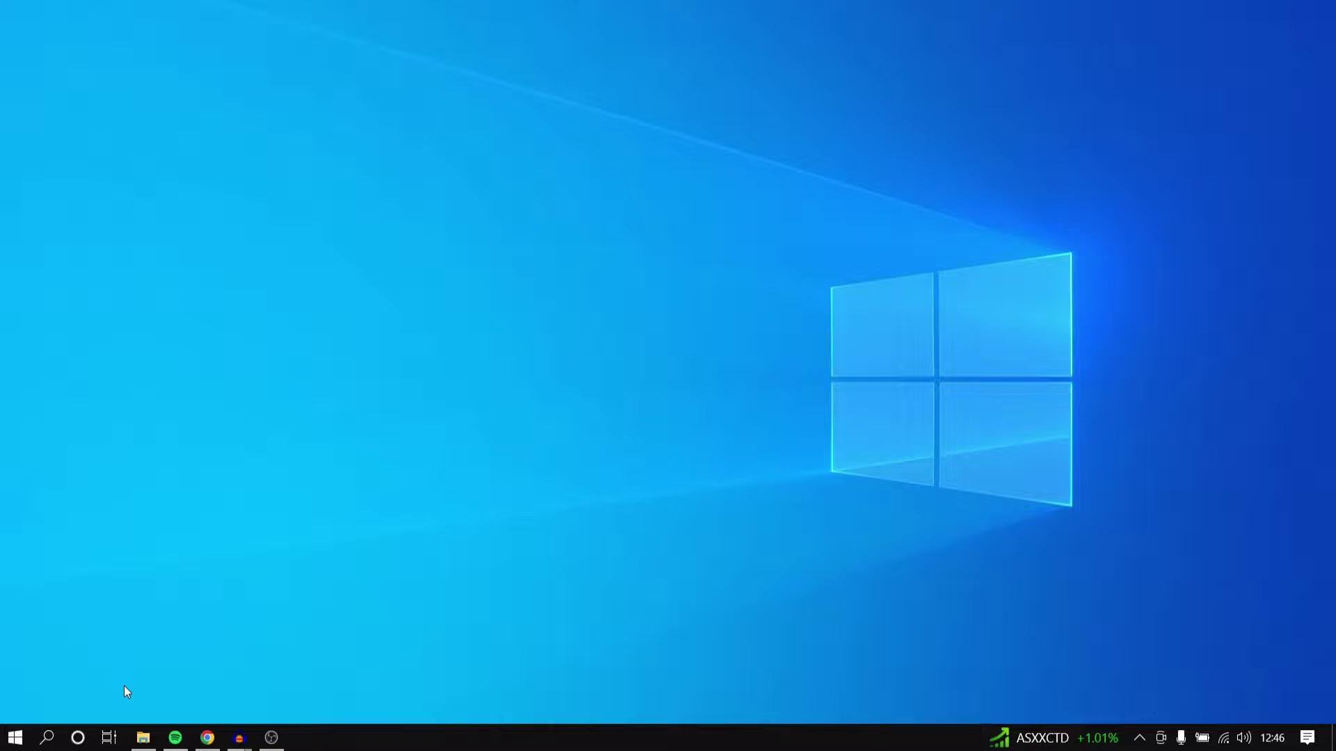
# Step: Launch ExpressVPN from a Start menu search for 'ex'
pyautogui.press('super')
pyautogui.write('ex')
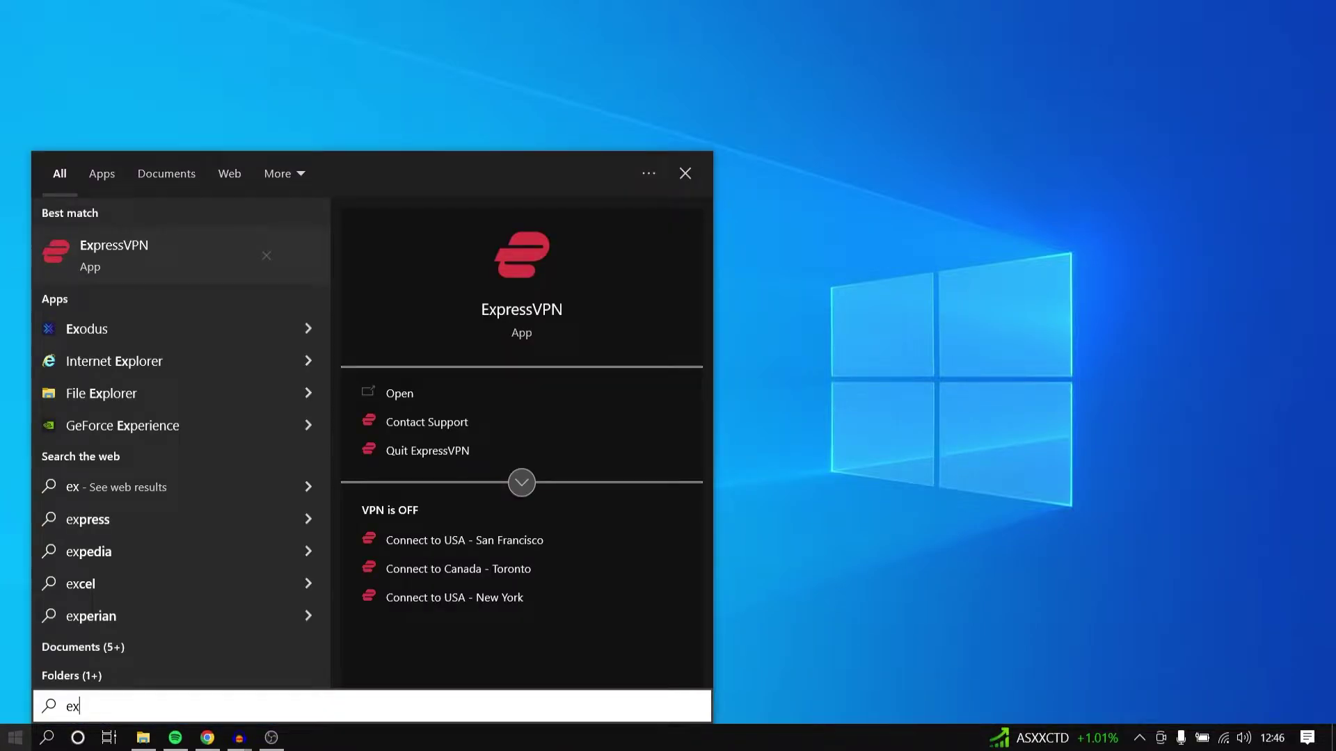
pyautogui.press('Return')
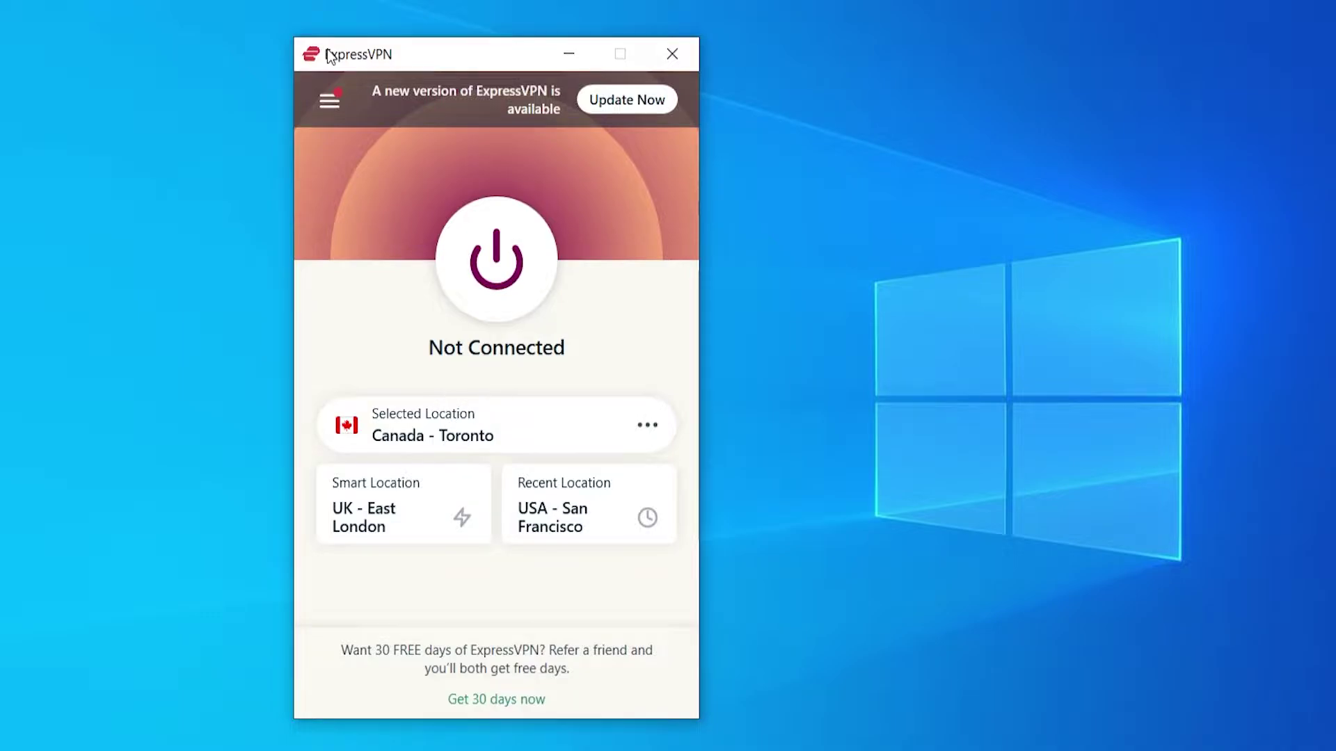
# Step: Choose Canada from the ExpressVPN location list by searching 'canada'
pyautogui.click(429, 430)
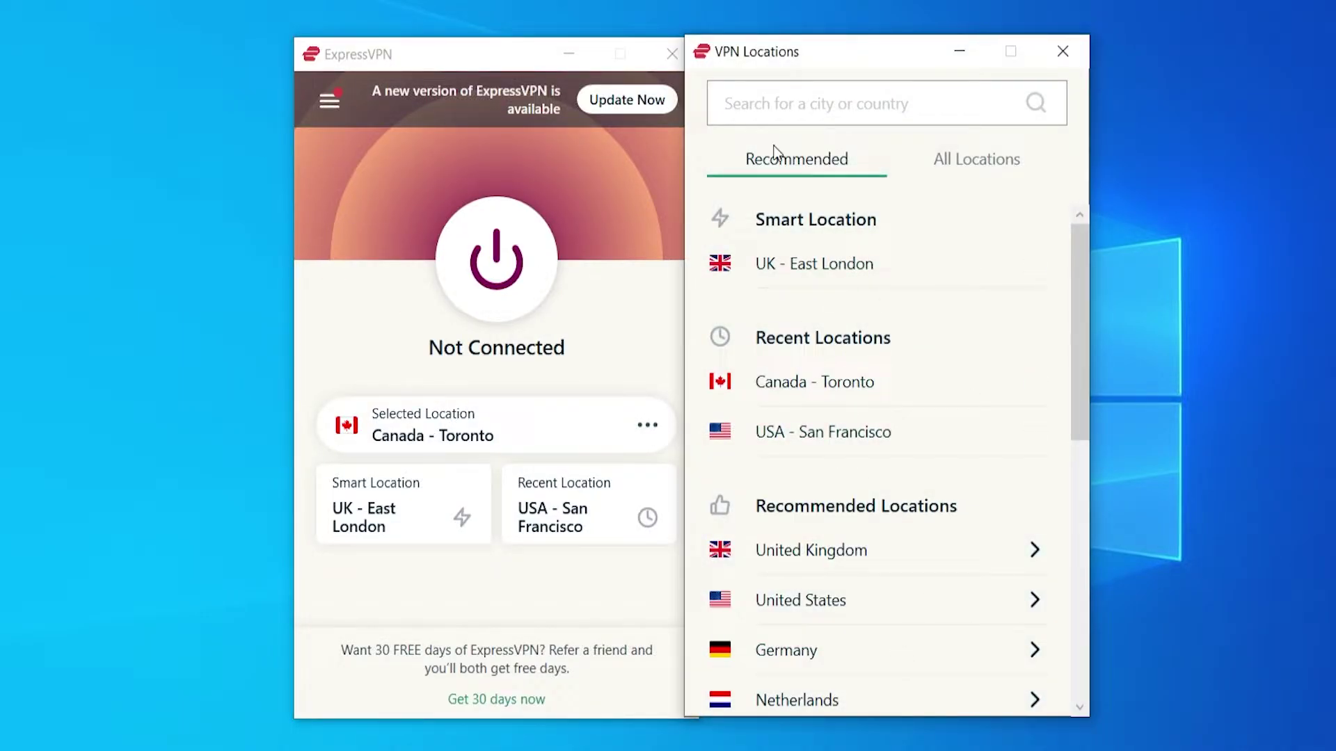
pyautogui.click(782, 102)
pyautogui.write('canada')
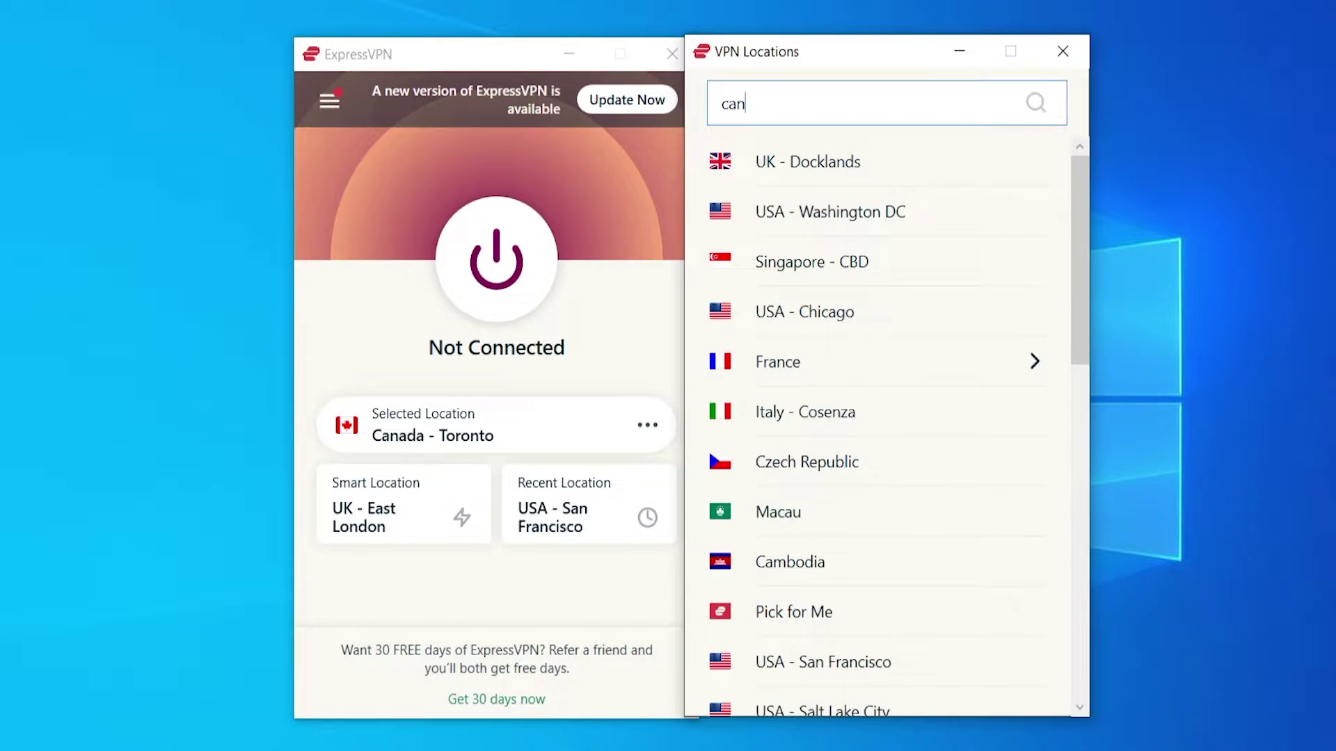
pyautogui.click(796, 164)
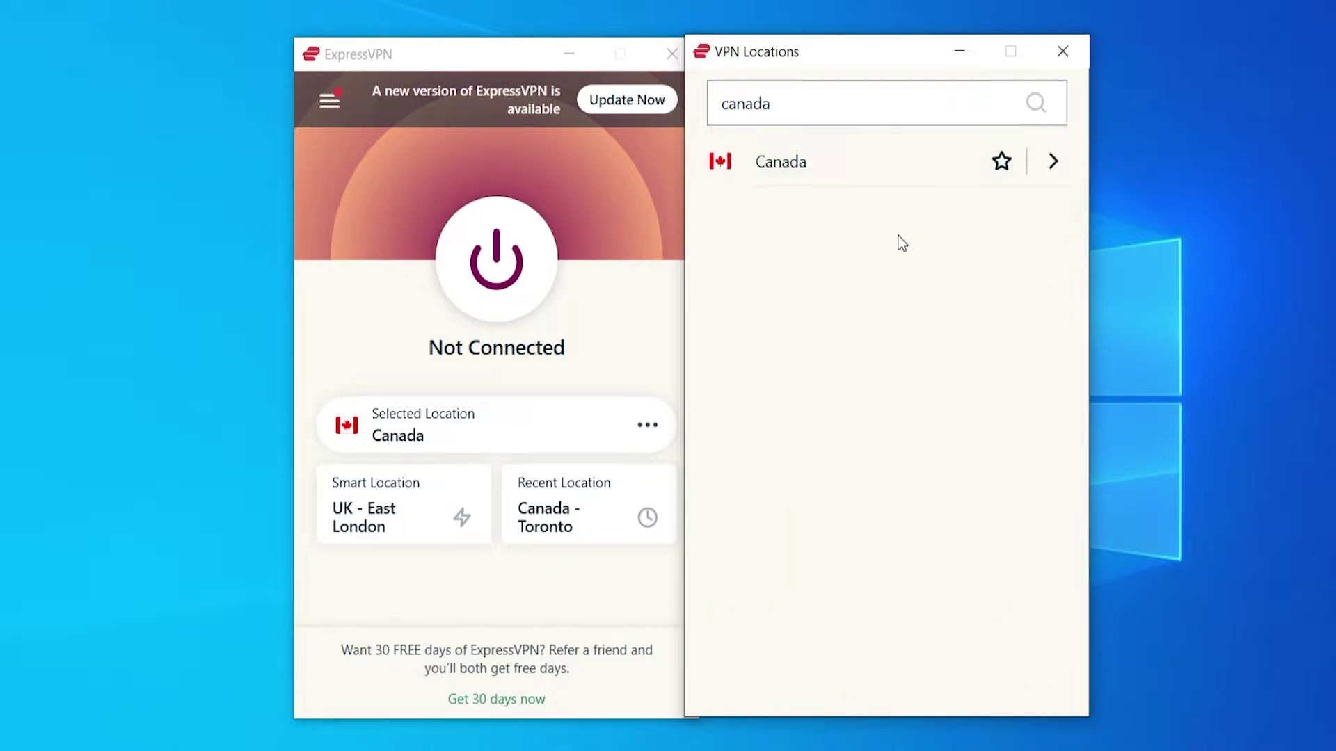
# Step: Connect ExpressVPN to Canada - Toronto and dismiss the connected notification
pyautogui.click(1065, 52)
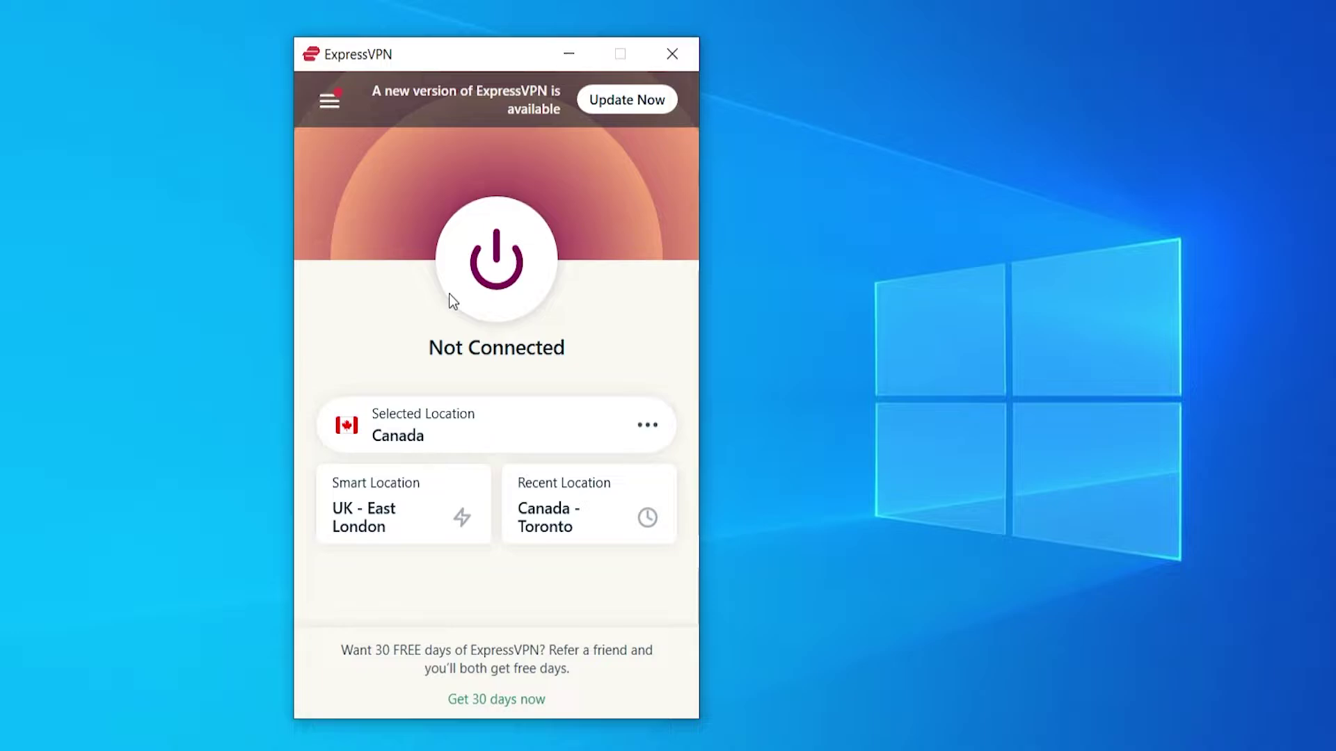
pyautogui.click(490, 266)
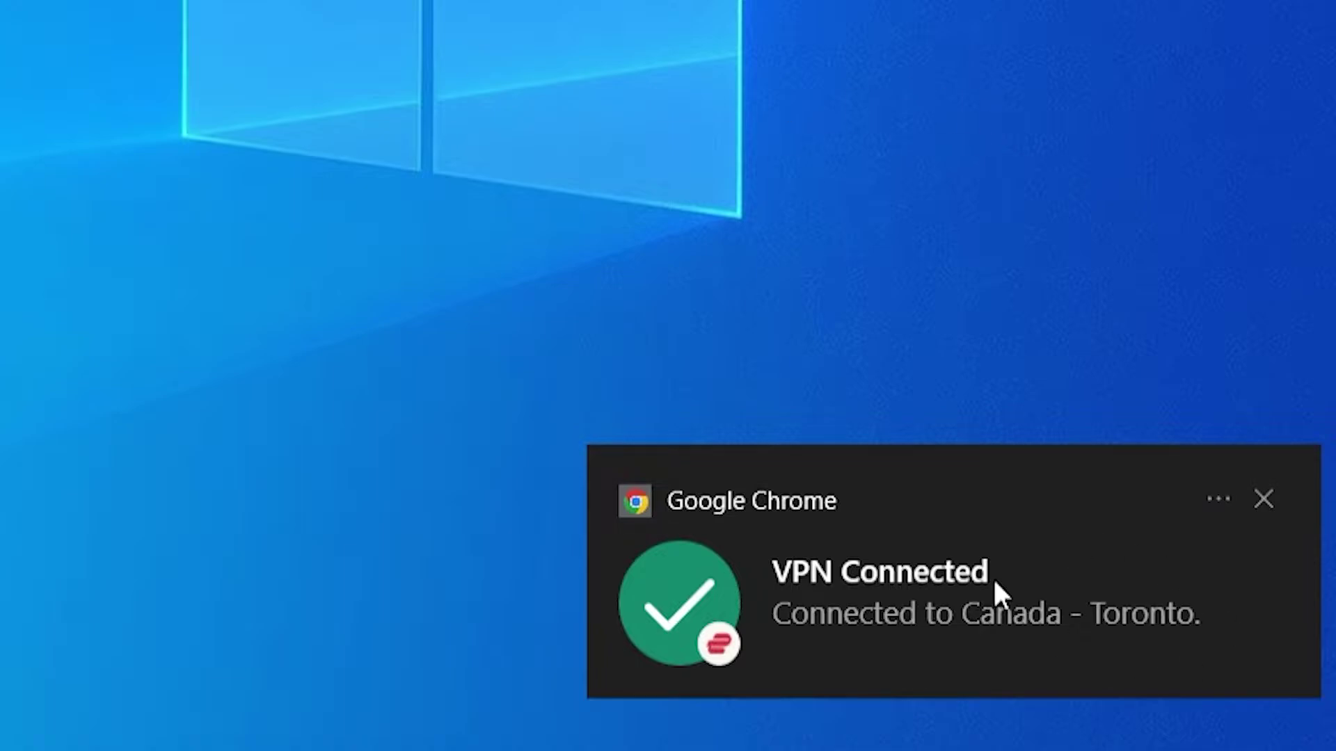
pyautogui.click(1265, 499)
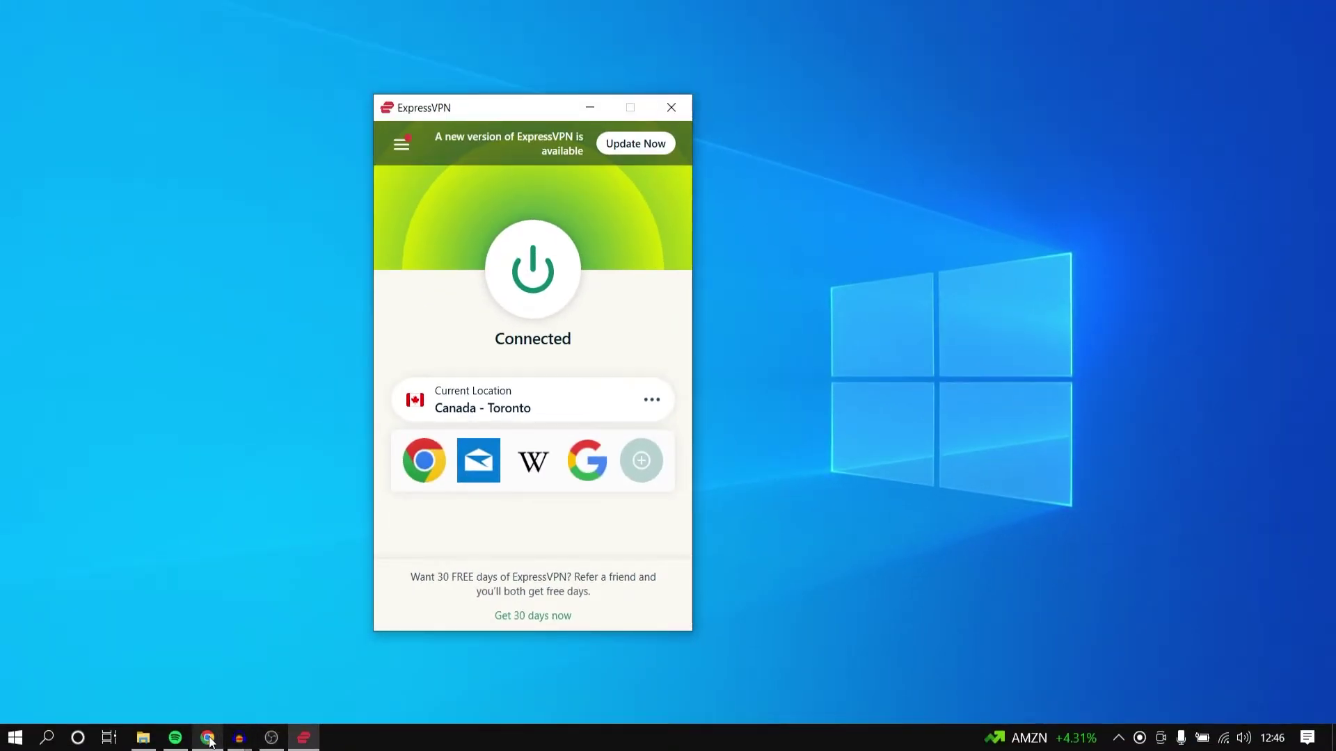
# Step: Return to Netflix and search for 'the nut job 2'
pyautogui.click(207, 738)
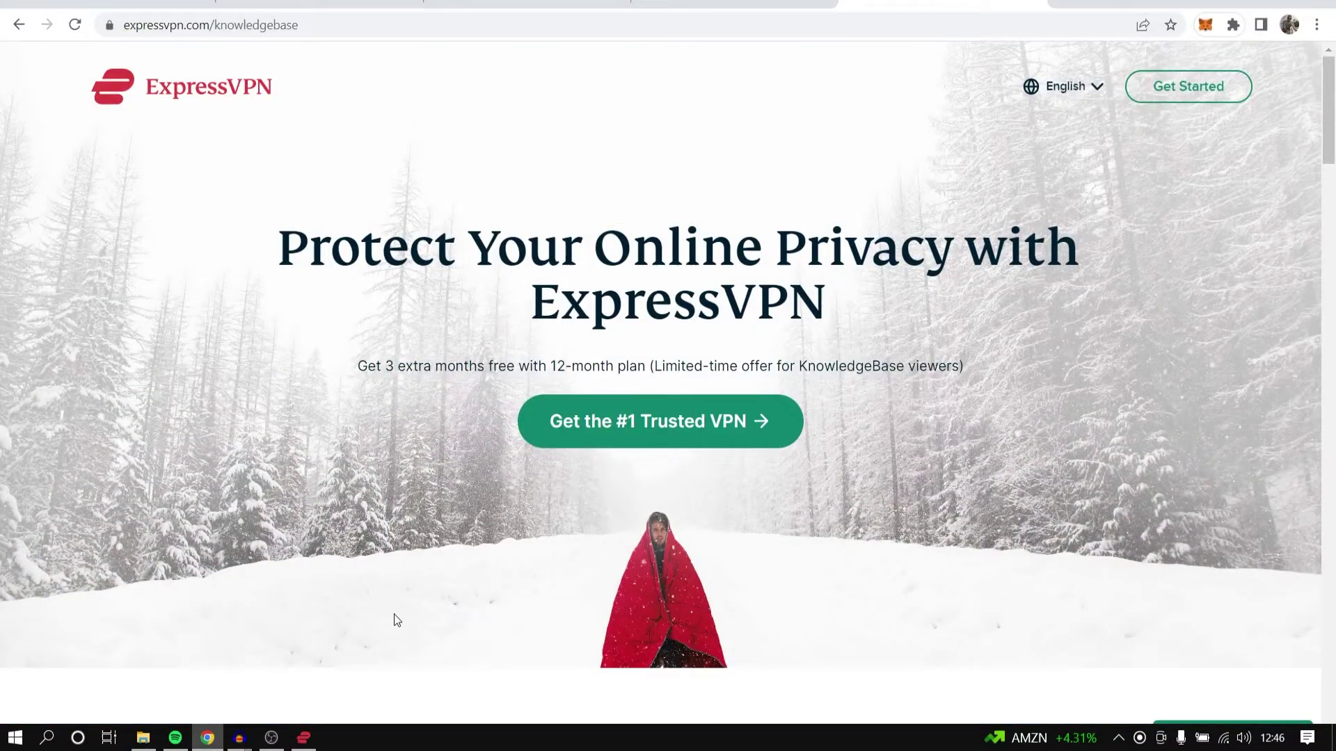
pyautogui.hotkey('ctrl', 'Tab')
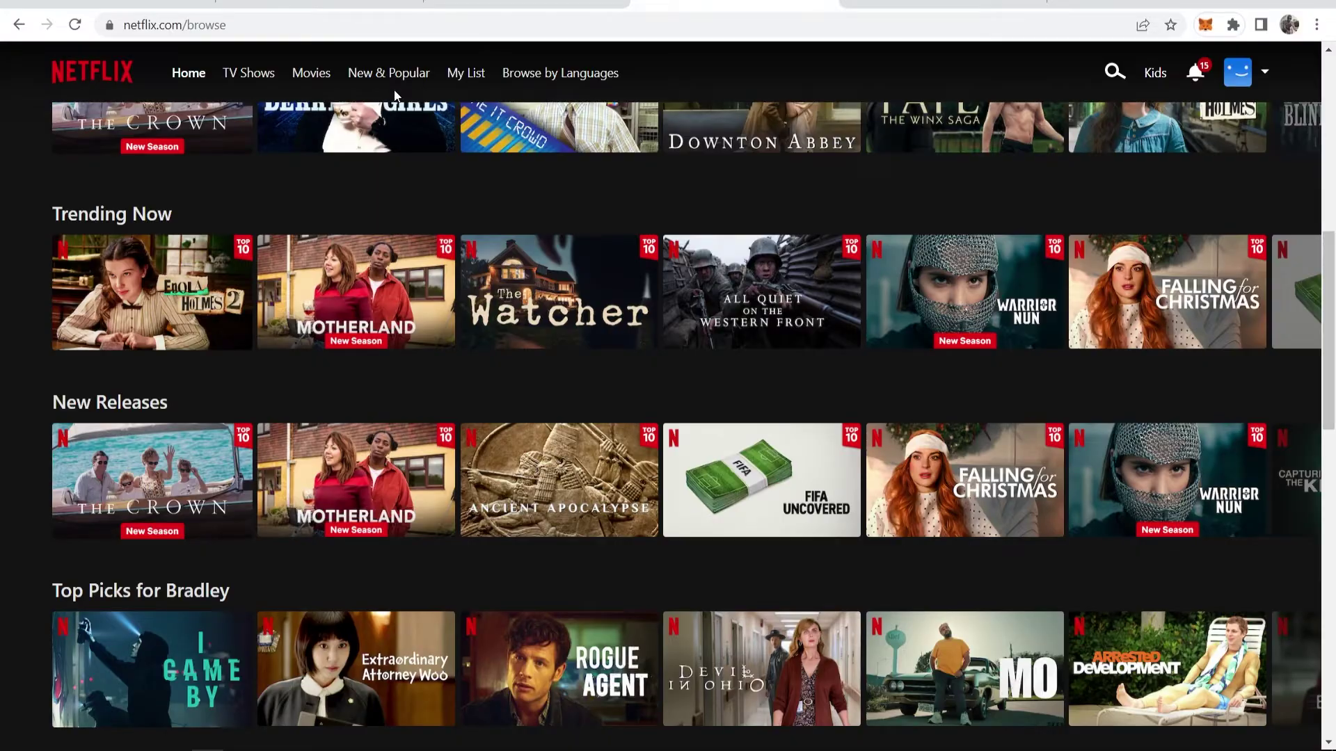
pyautogui.click(91, 71)
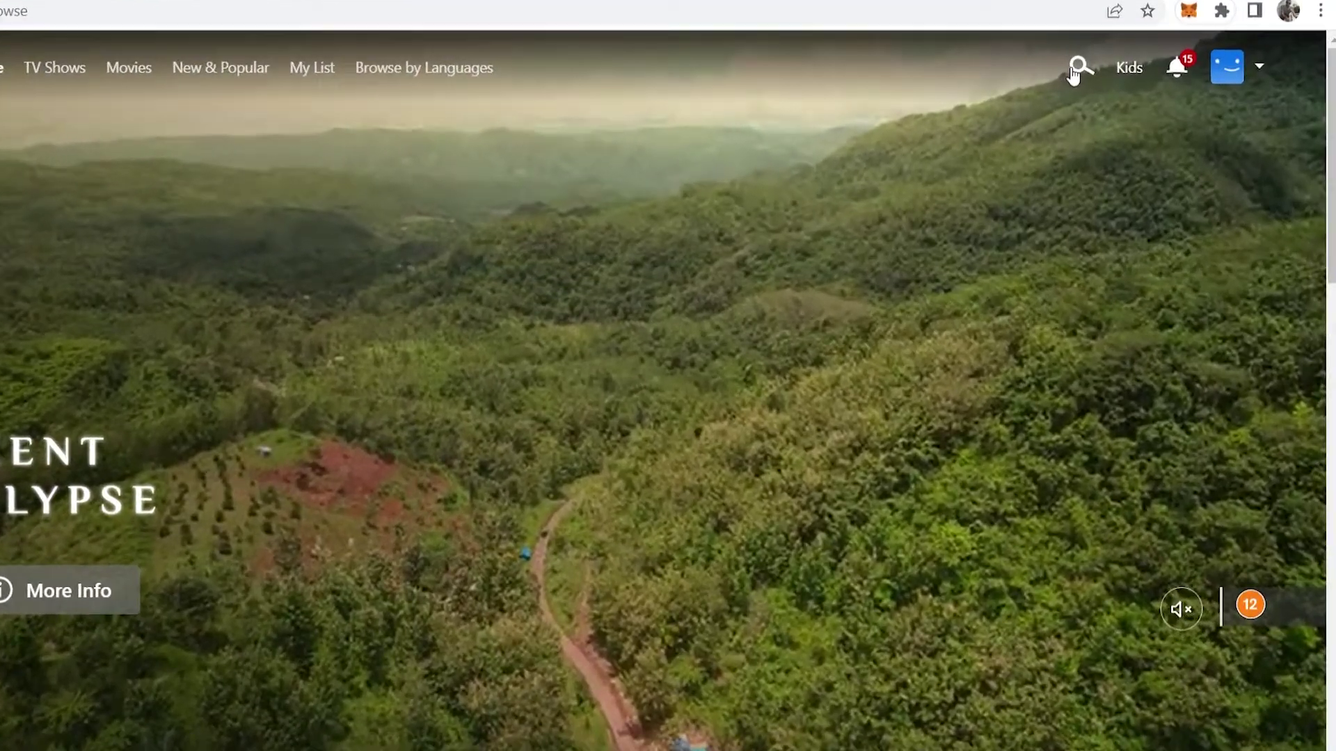
pyautogui.click(1075, 69)
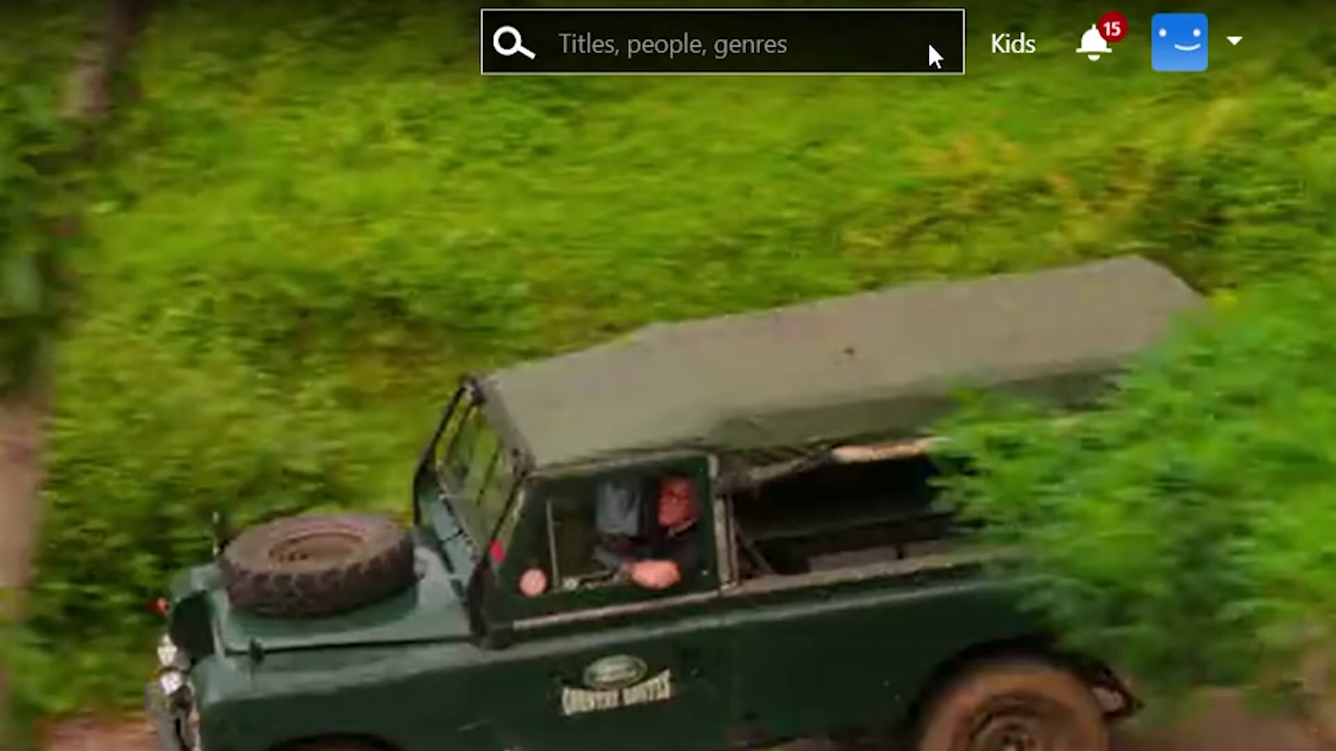
pyautogui.write('the nut job ')
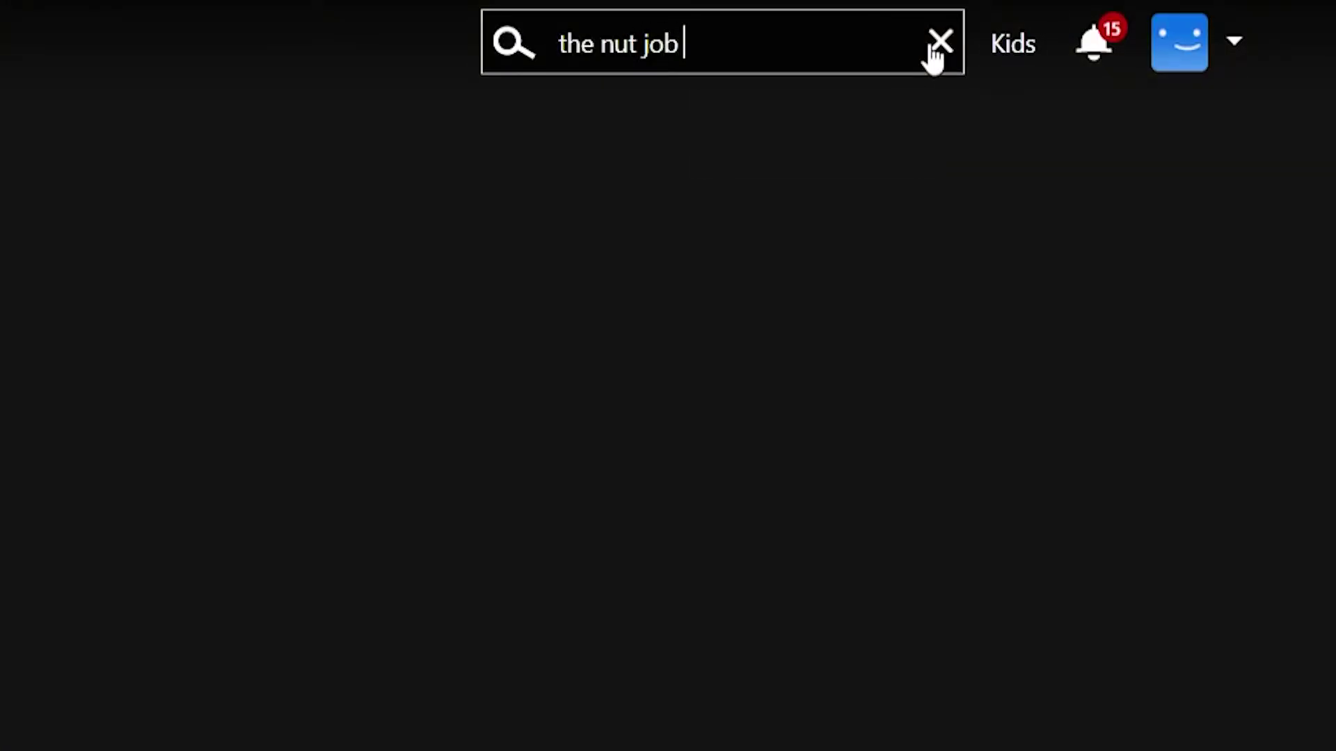
pyautogui.write('2')
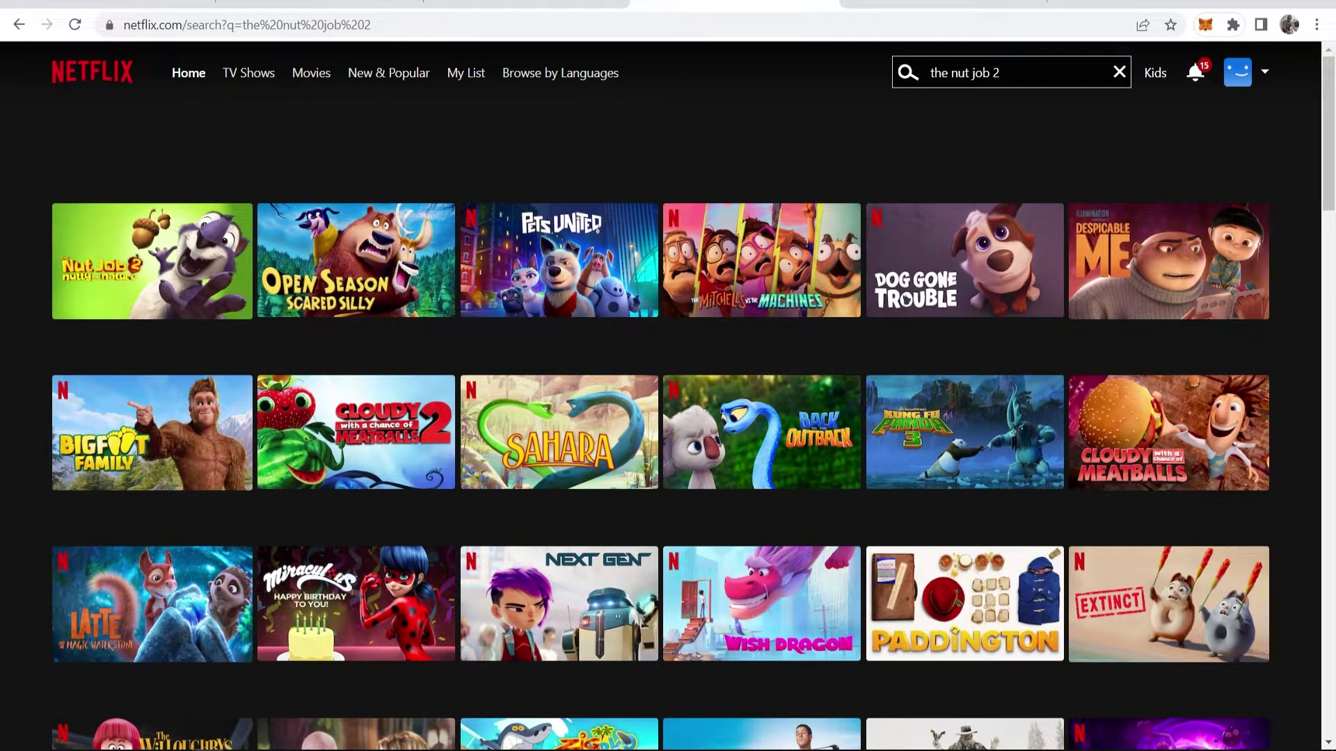
# Step: Disconnect ExpressVPN and reload Netflix's 'the nut job 2' results, leaving only related titles
pyautogui.click(533, 274)
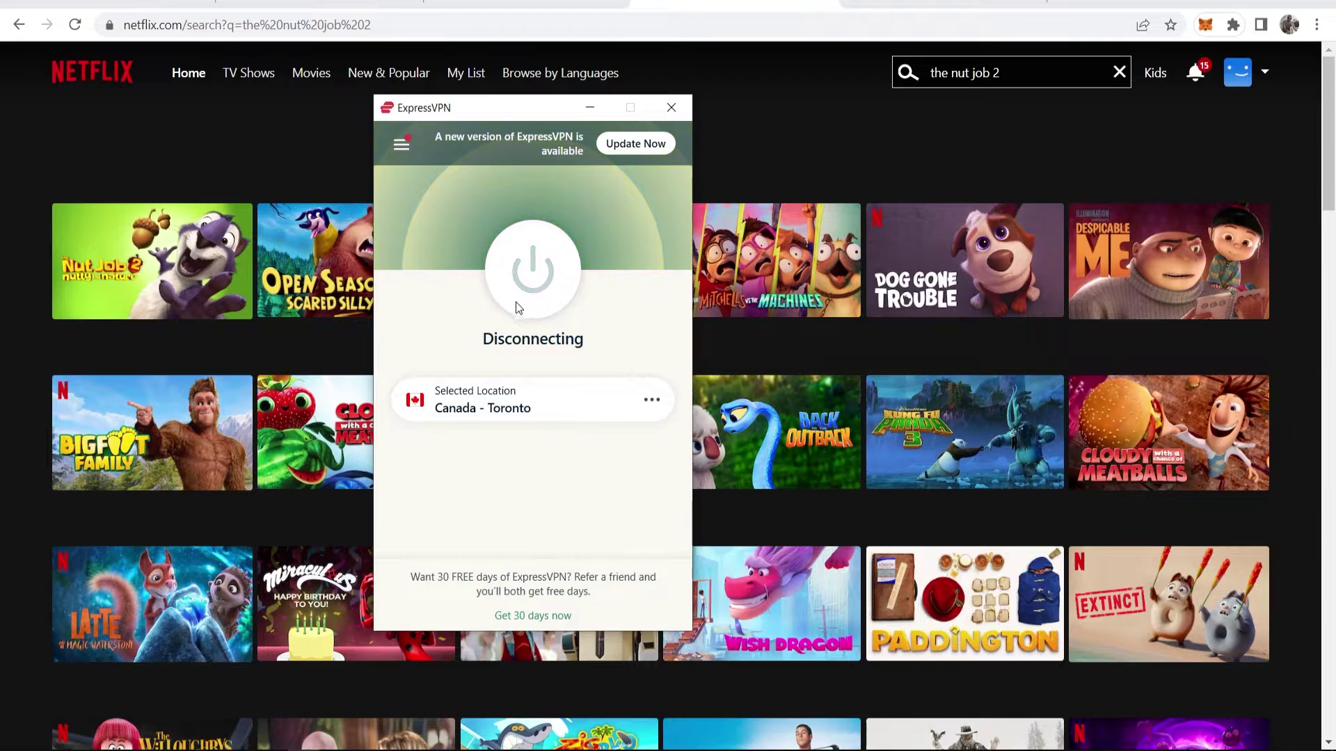
pyautogui.click(589, 108)
pyautogui.click(75, 24)
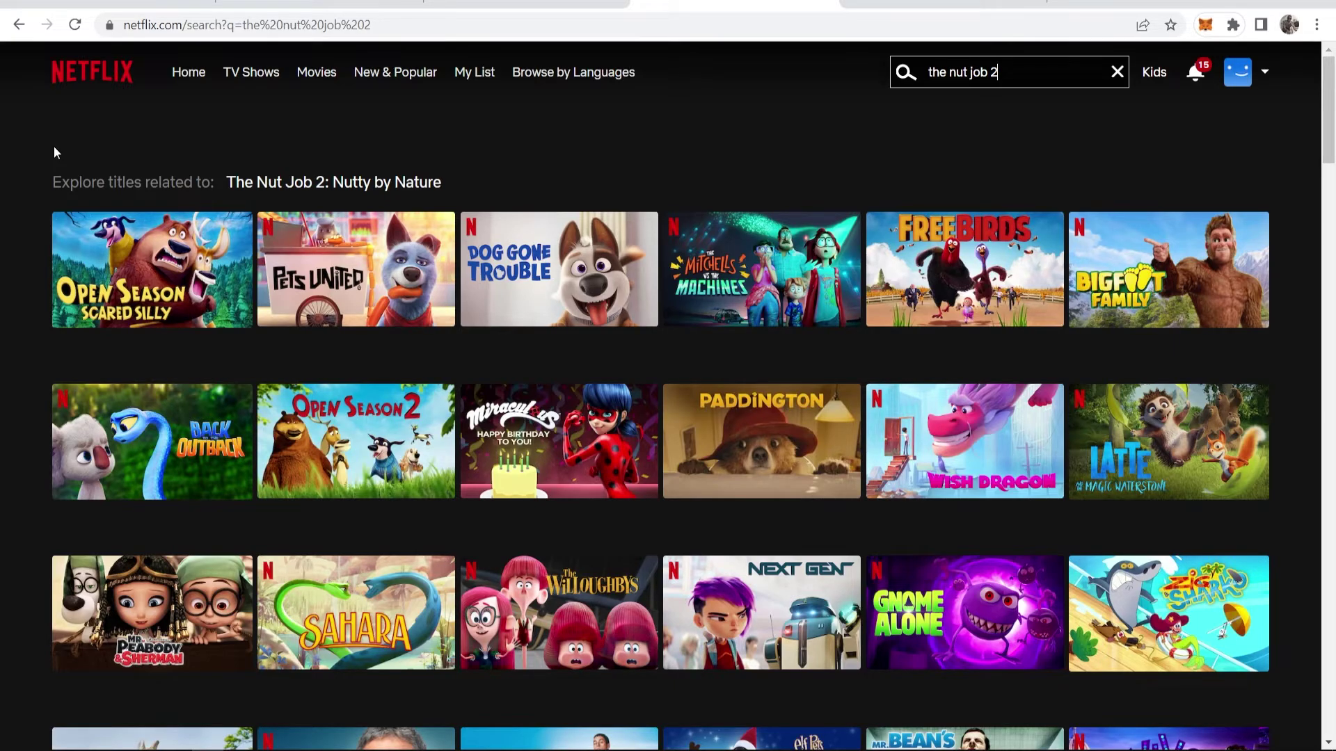
pyautogui.hotkey('ctrl', 'Tab')
pyautogui.hotkey('ctrl', 'Tab')
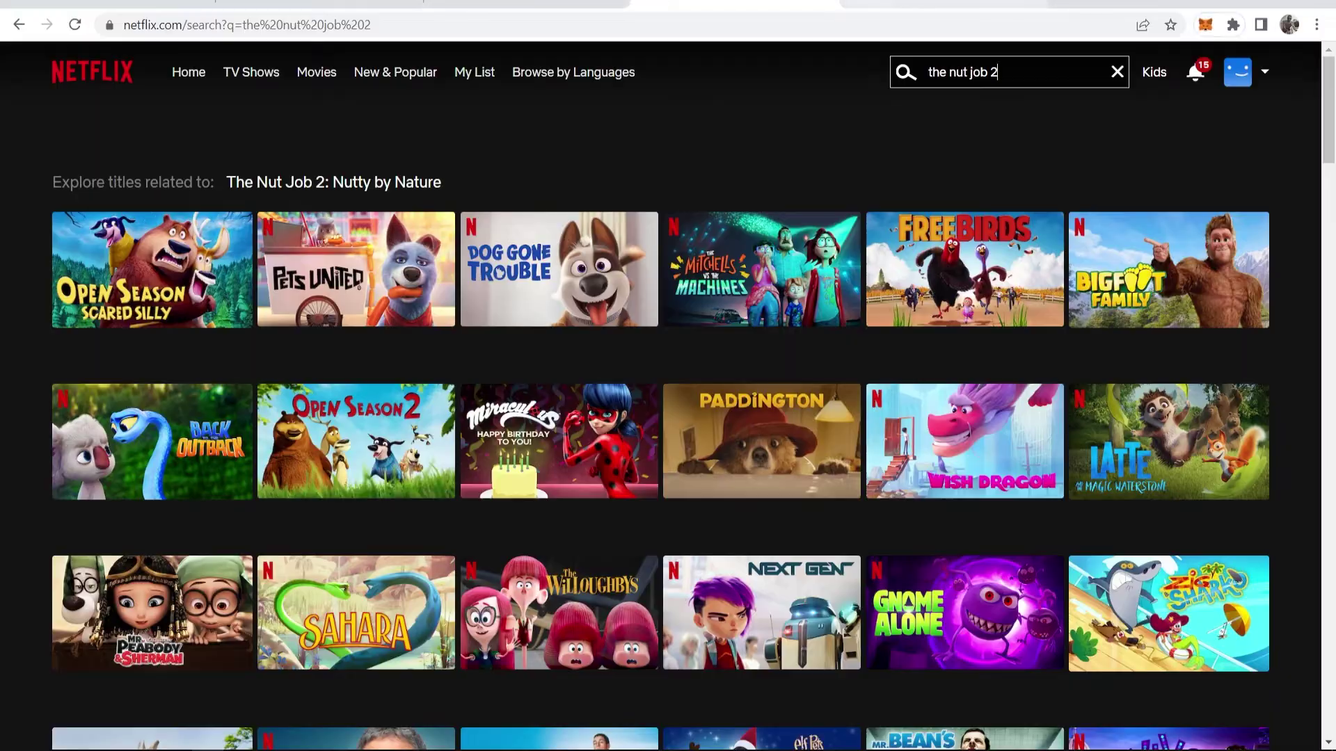